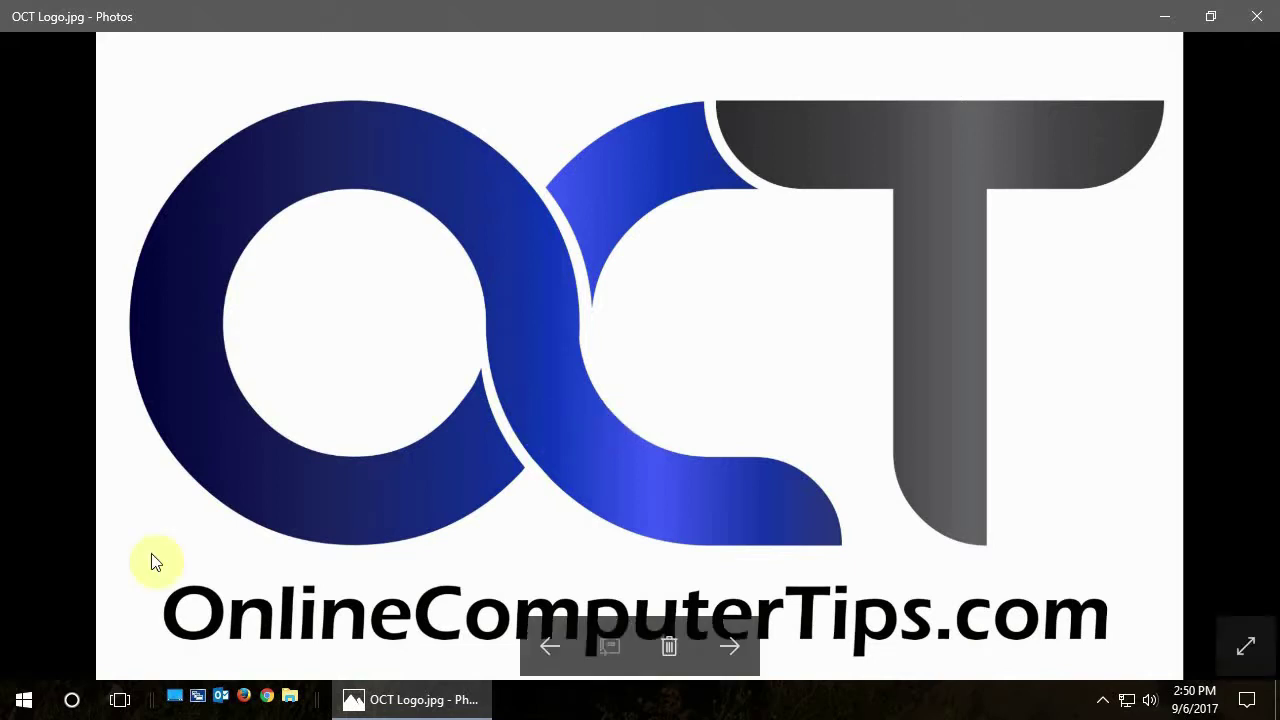
Search the Start menu for msconfig and open the System Configuration utility.
left_click(22, 699)
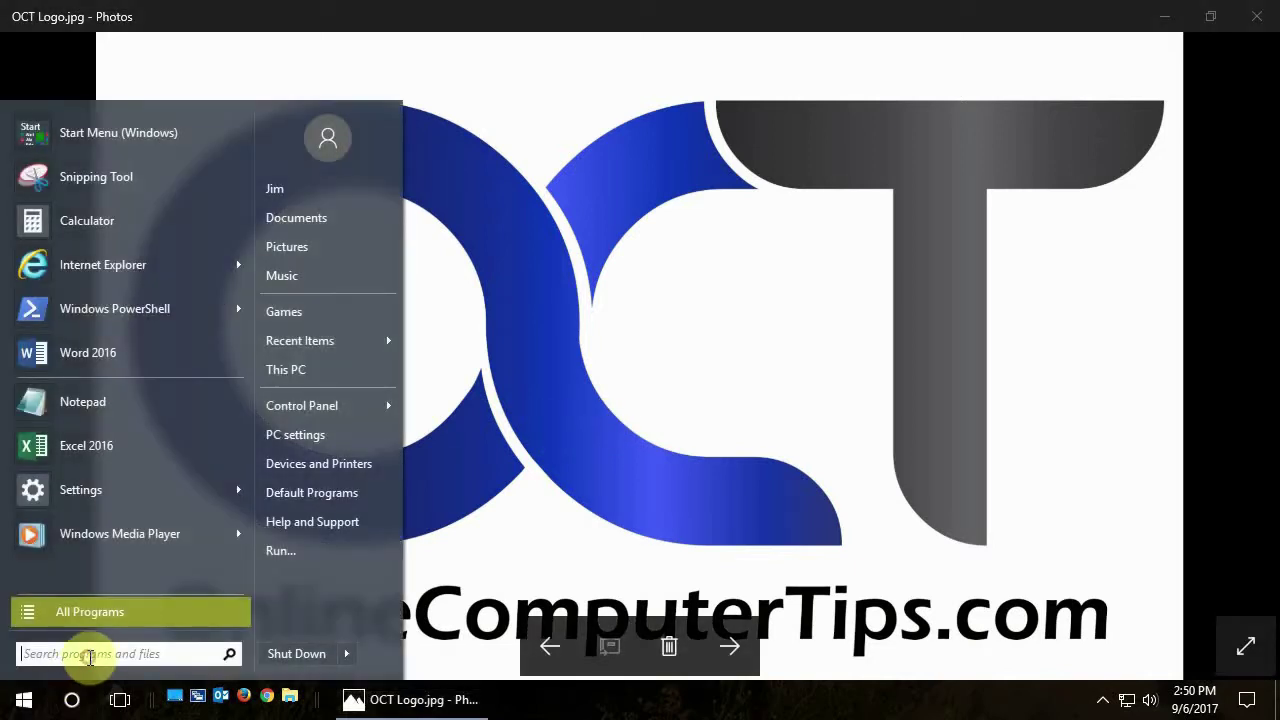
type("ms")
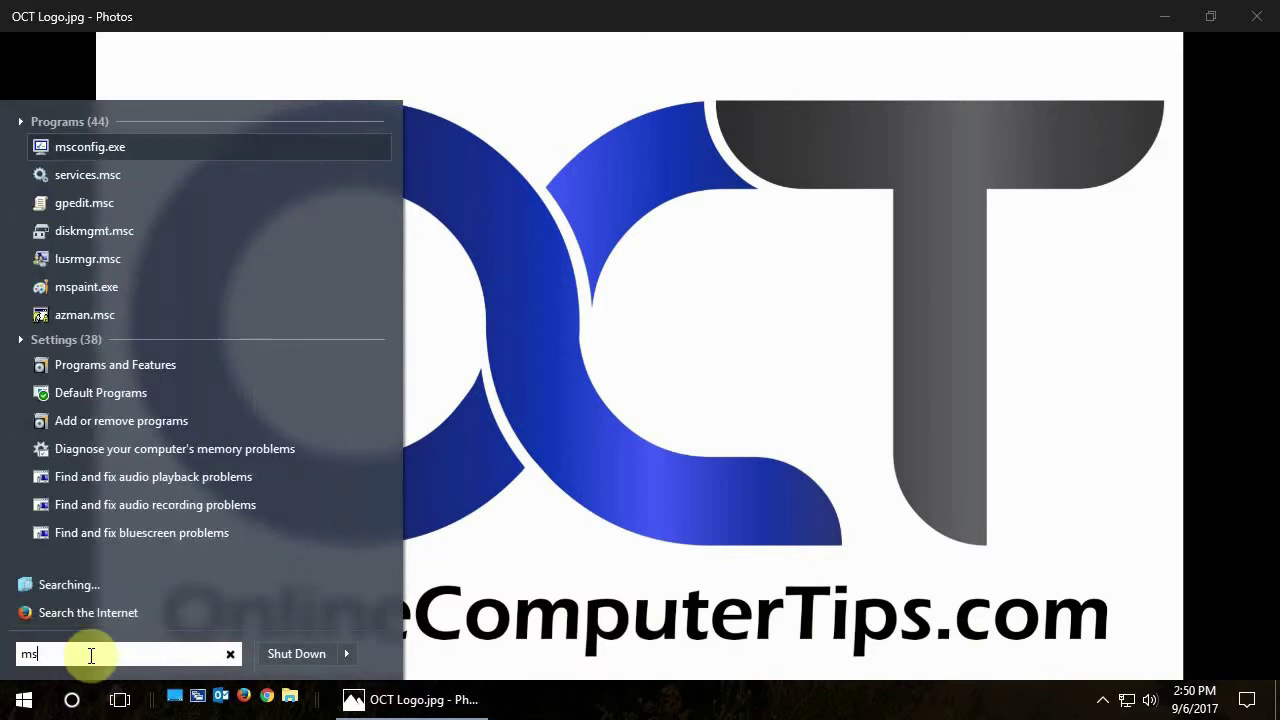
type("config")
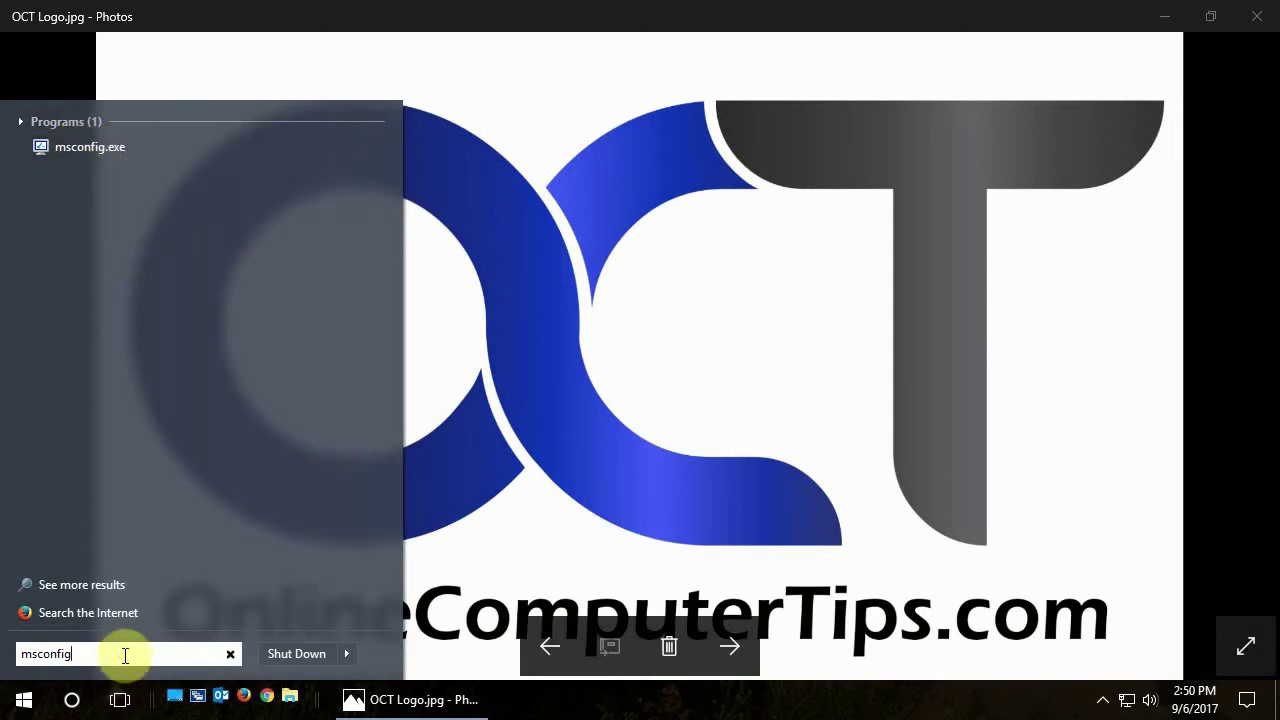
key("Return")
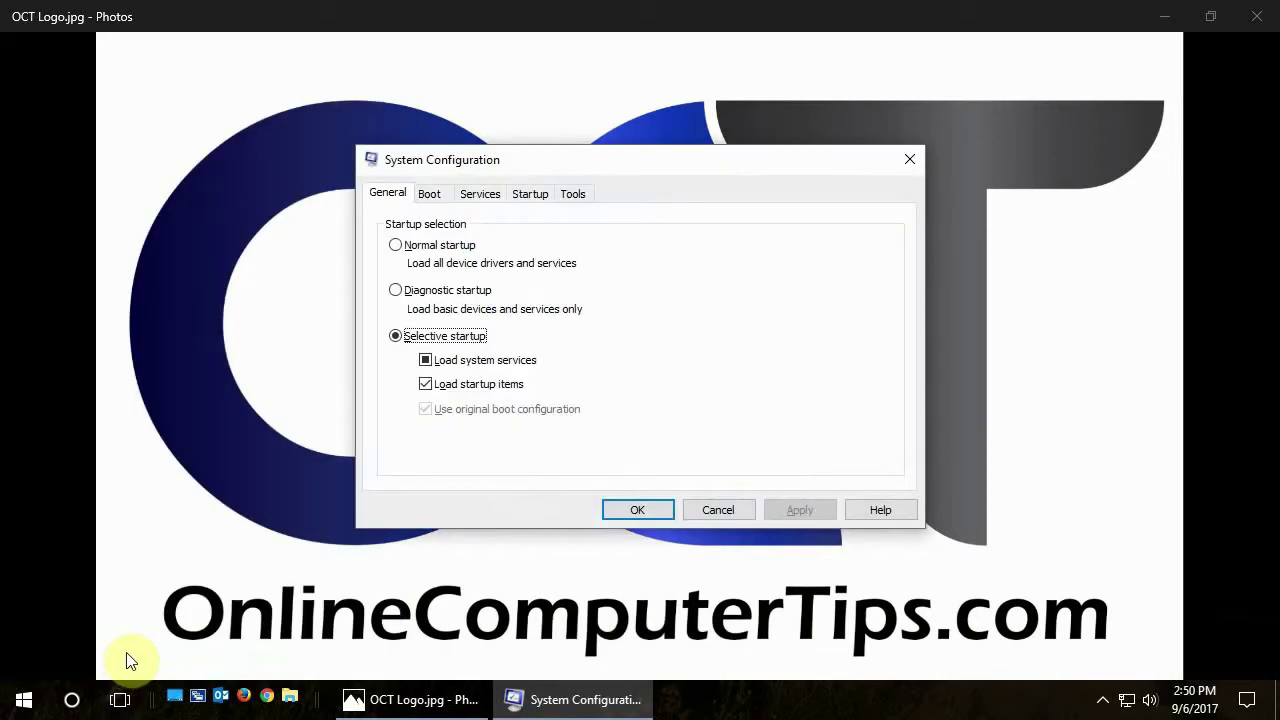
Find msconfig through the Cortana search and open System Configuration from the best match.
left_click(71, 700)
left_click(131, 661)
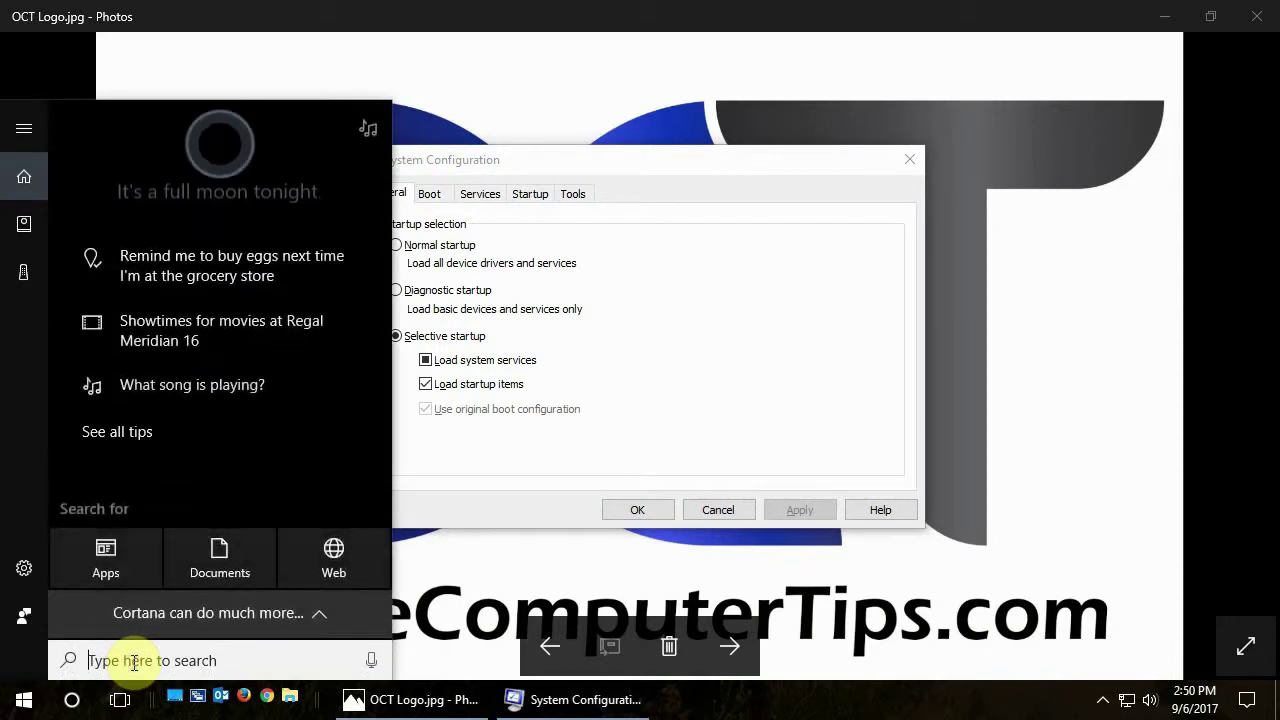
type("msconfig")
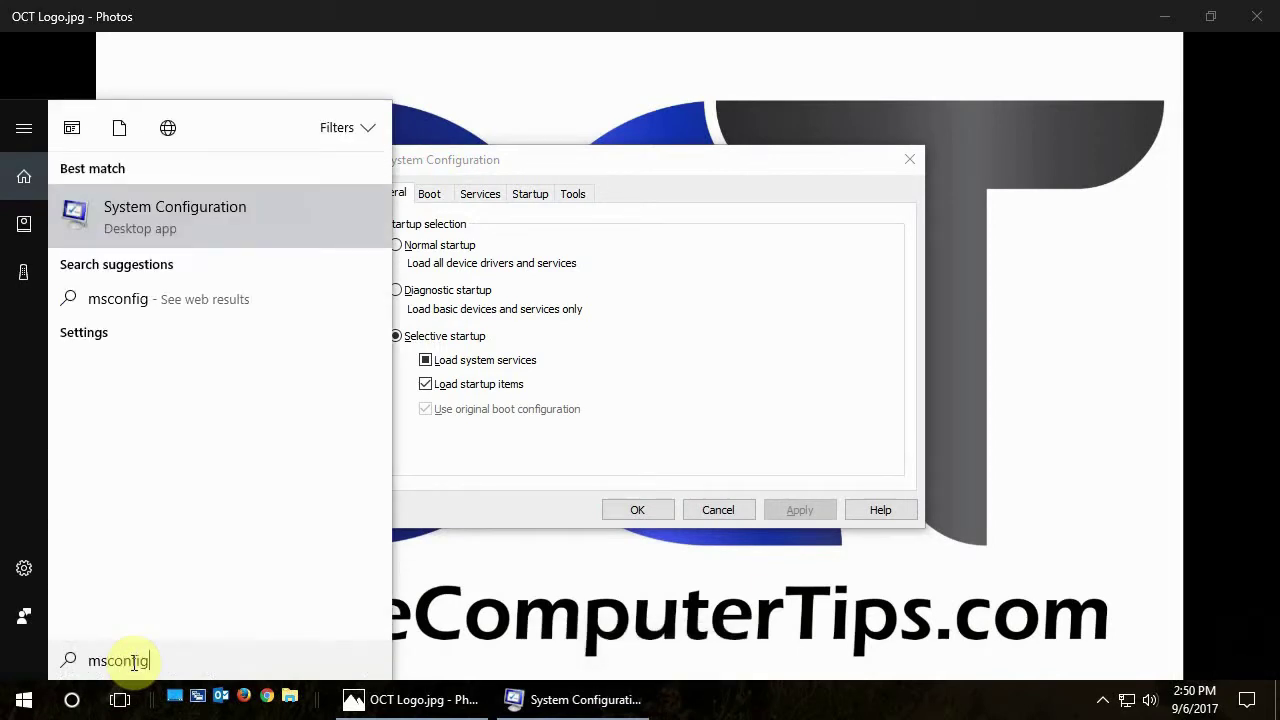
left_click(186, 220)
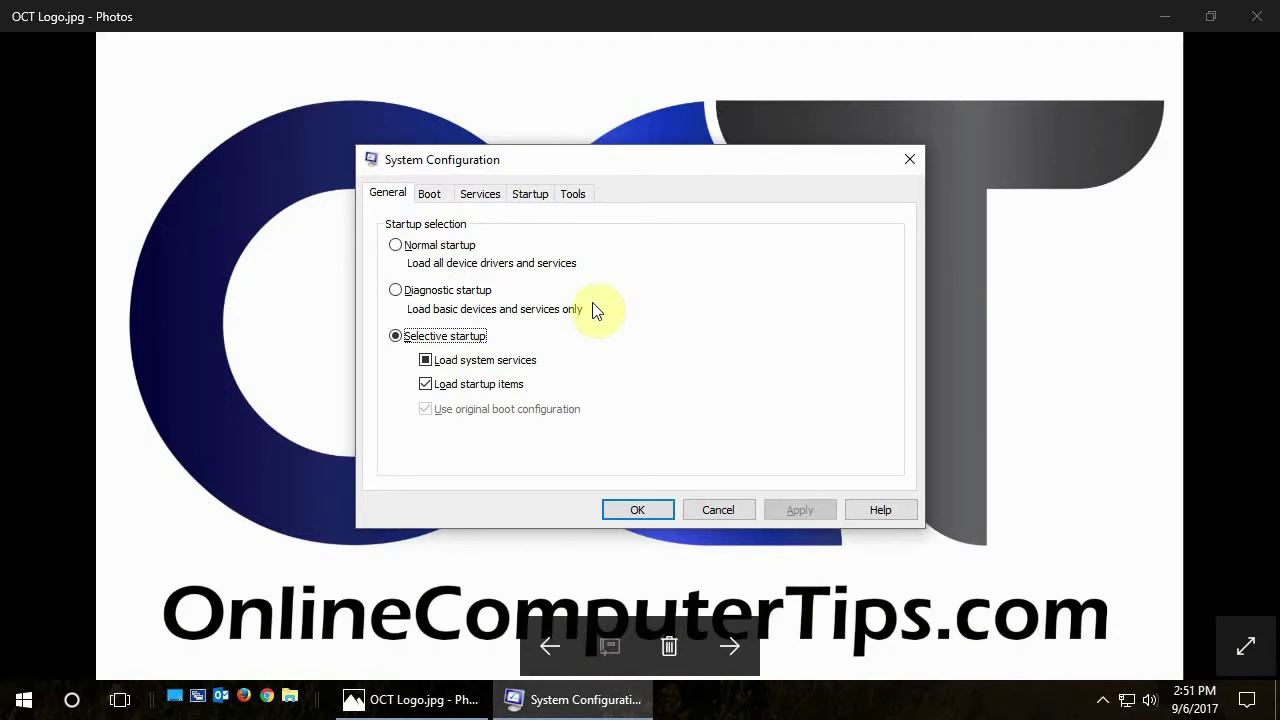
Enable Safe boot with the Minimal option in the boot settings and clear it again.
left_click(433, 200)
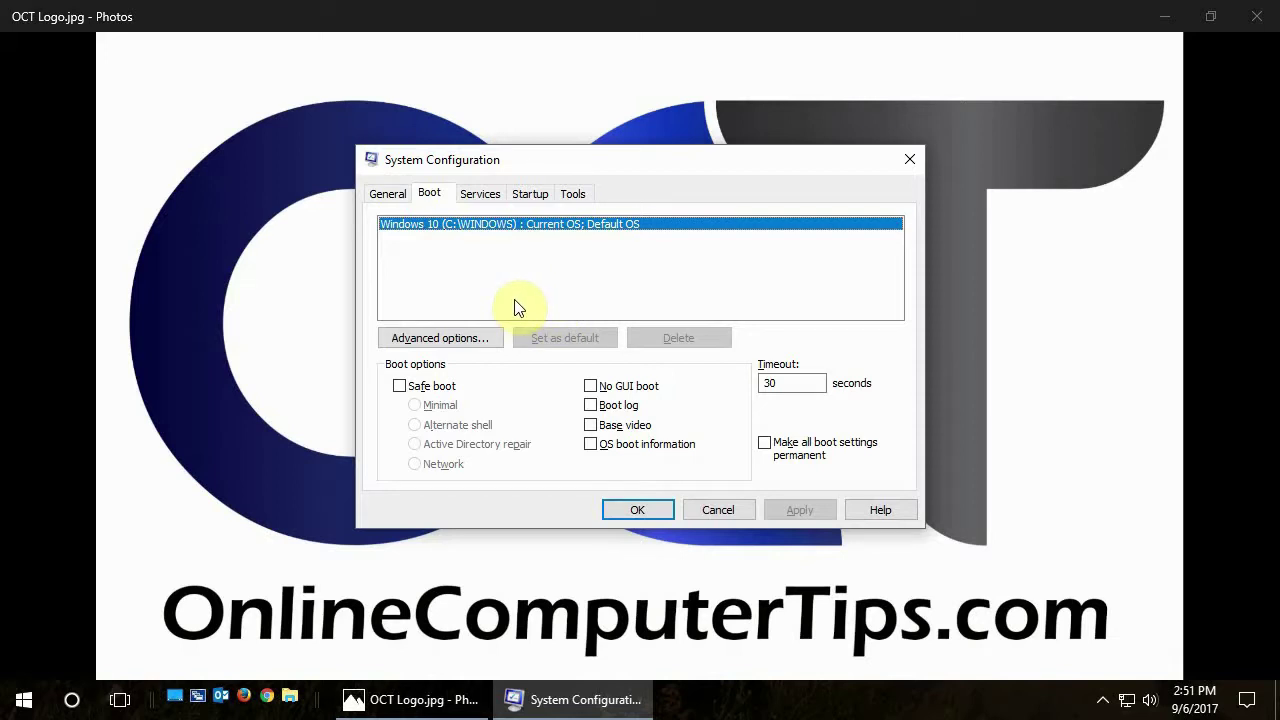
left_click(450, 392)
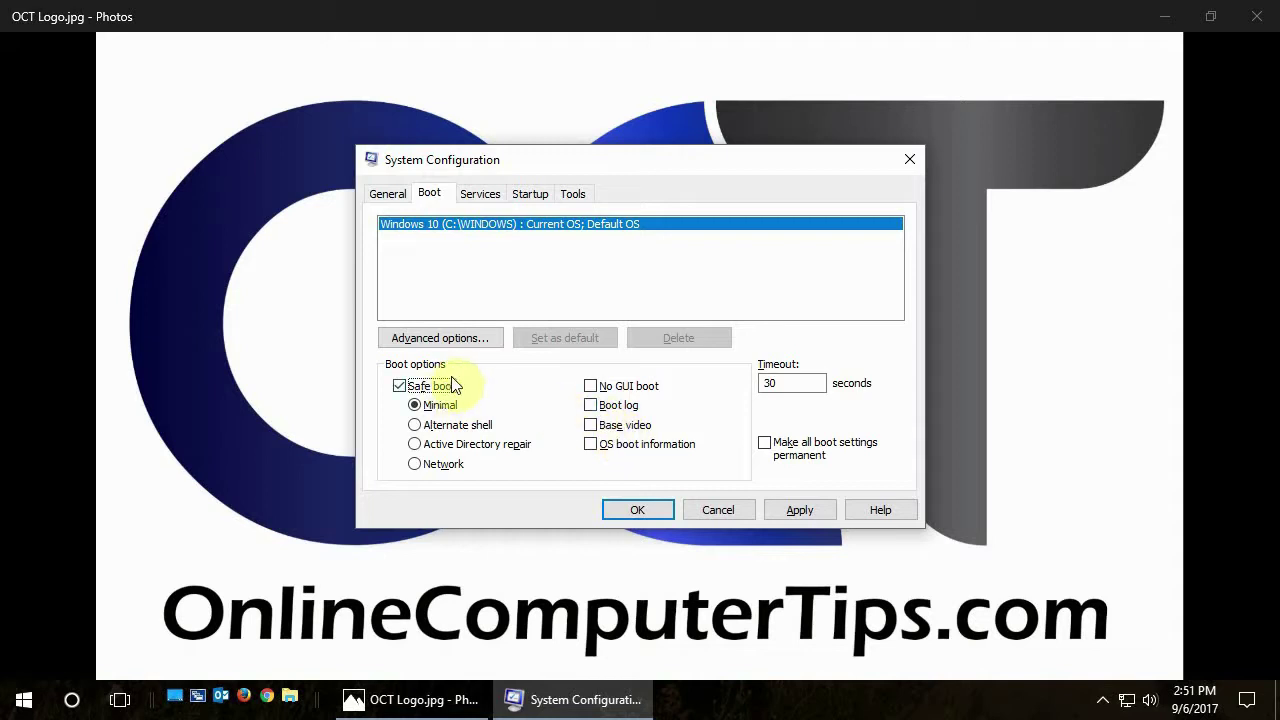
left_click(400, 386)
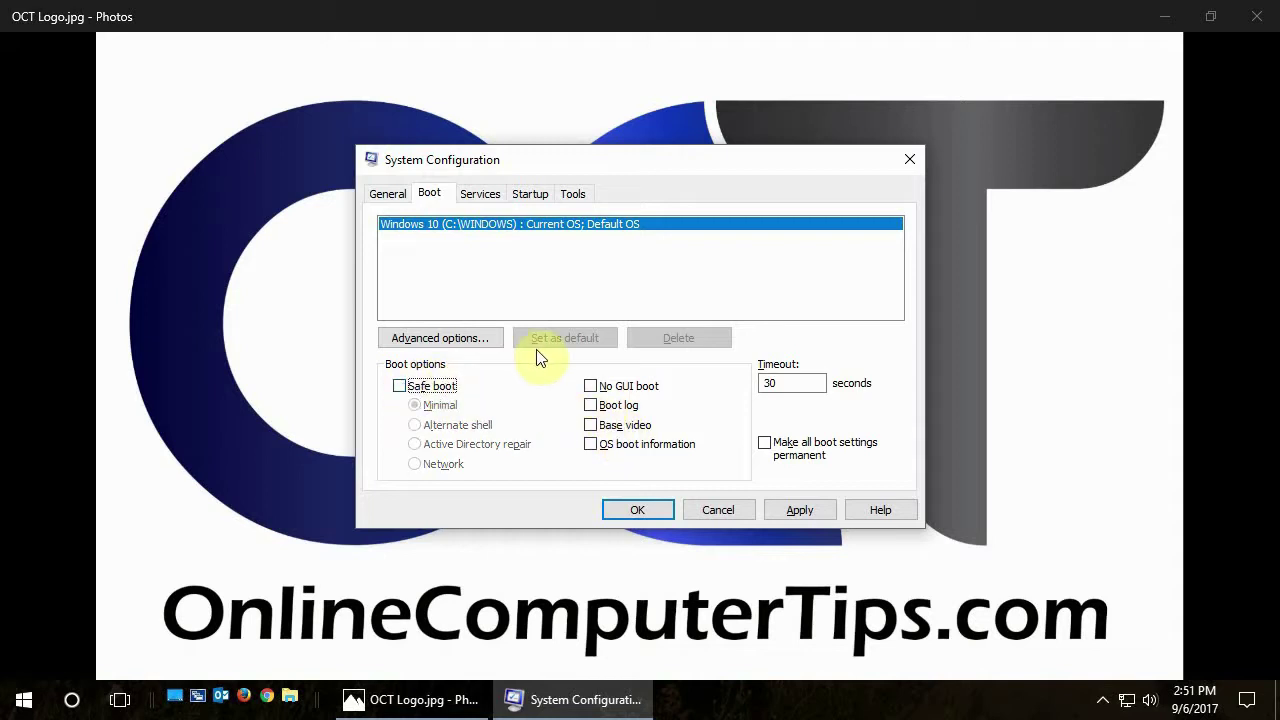
Open Task Manager's startup list from System Configuration and look through the startup items.
left_click(533, 196)
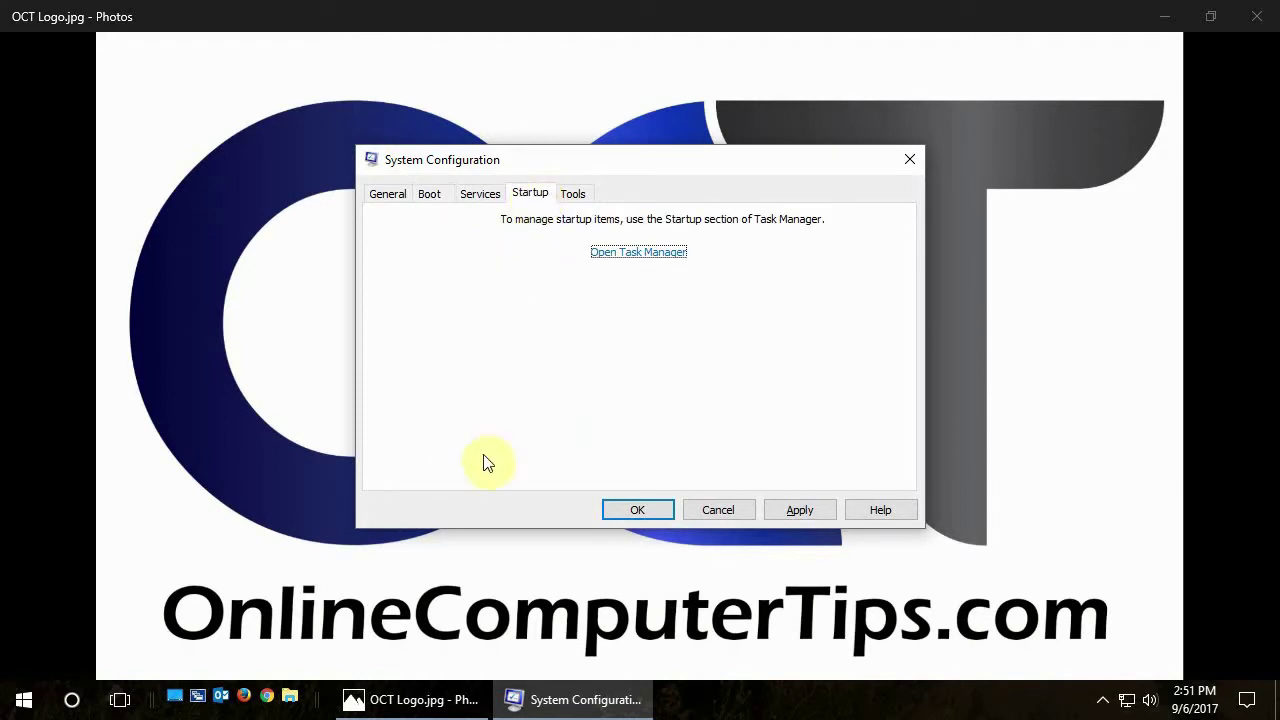
left_click(644, 256)
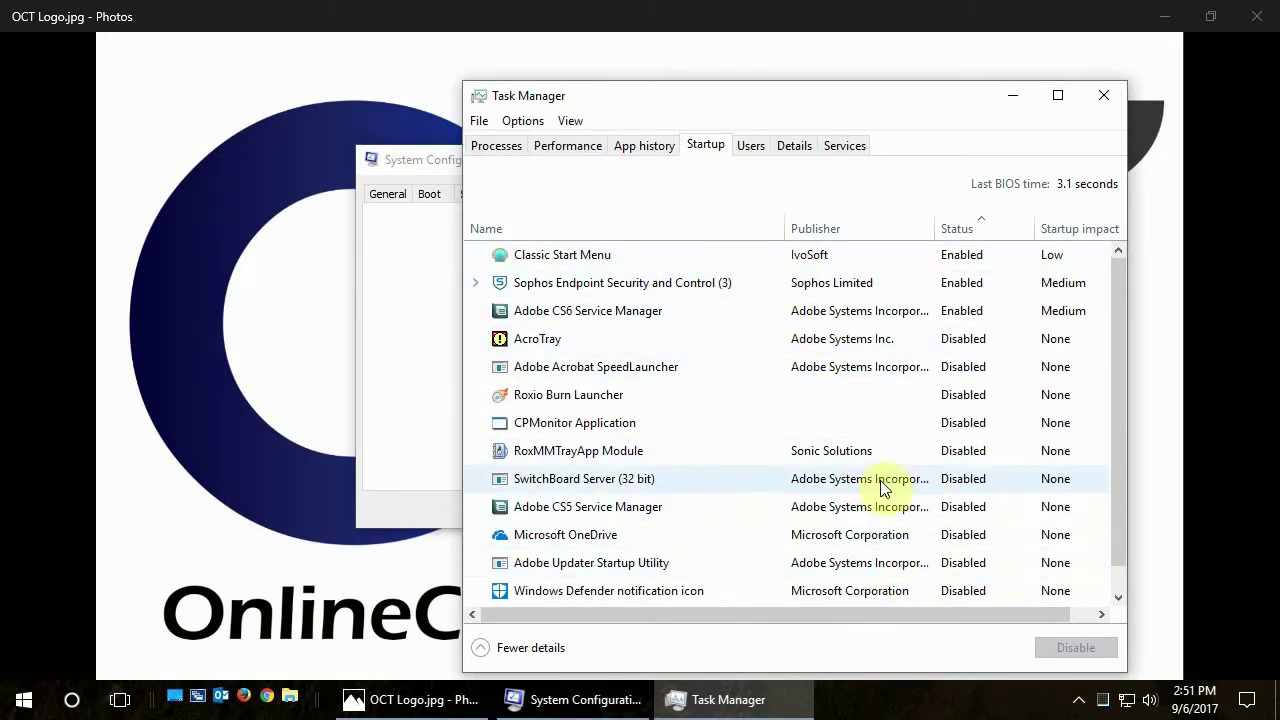
scroll(842, 483, "down", 1)
scroll(843, 486, "up", 1)
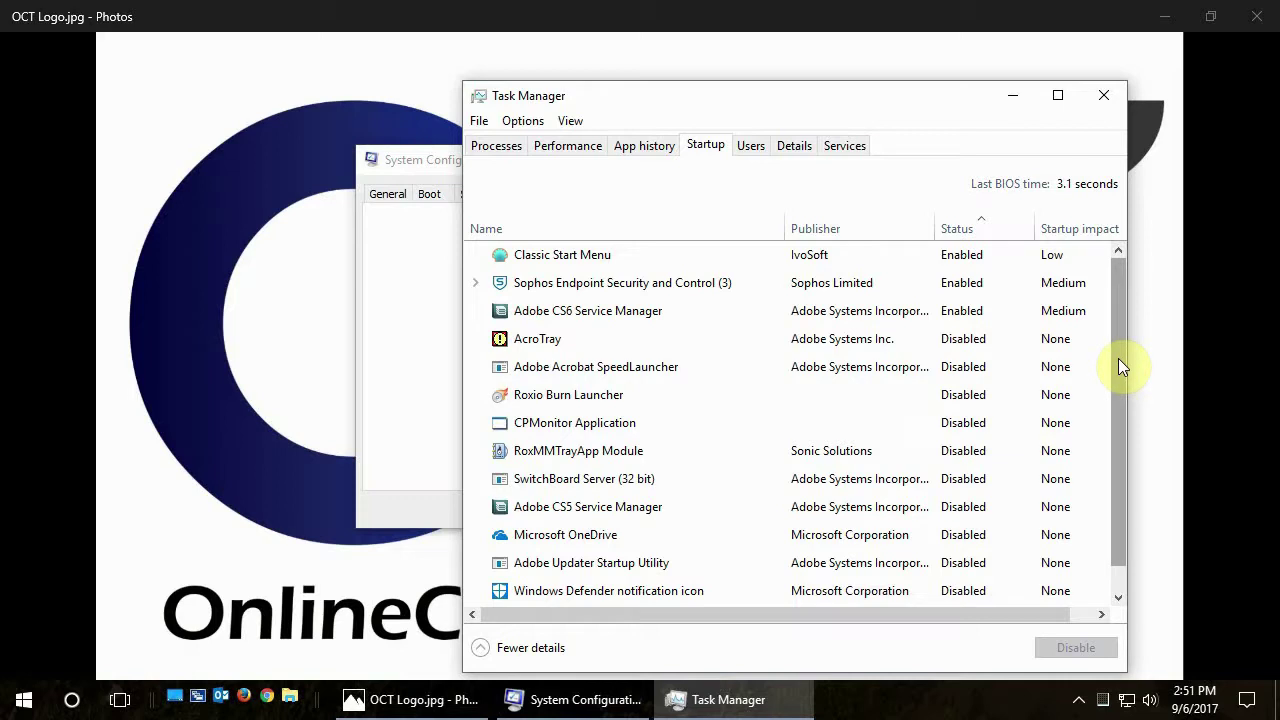
Sort the startup items by name, by publisher and finally by status with the enabled items first.
left_click(984, 218)
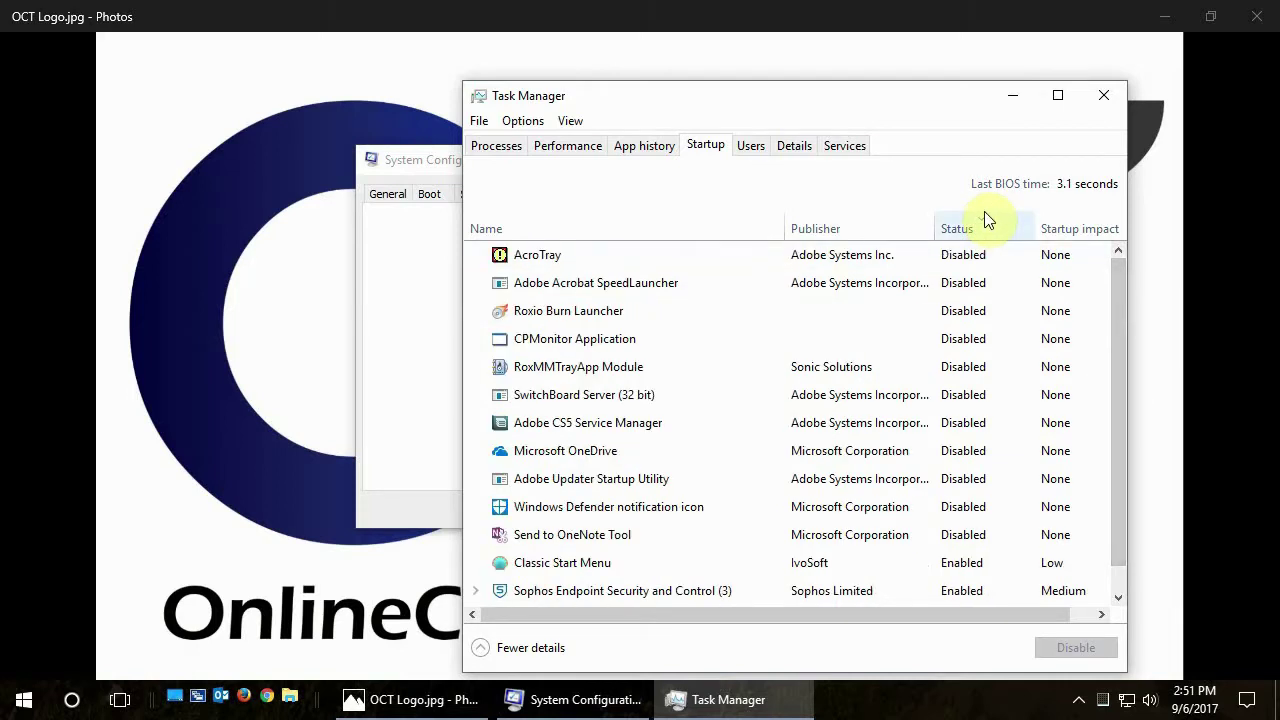
left_click(614, 226)
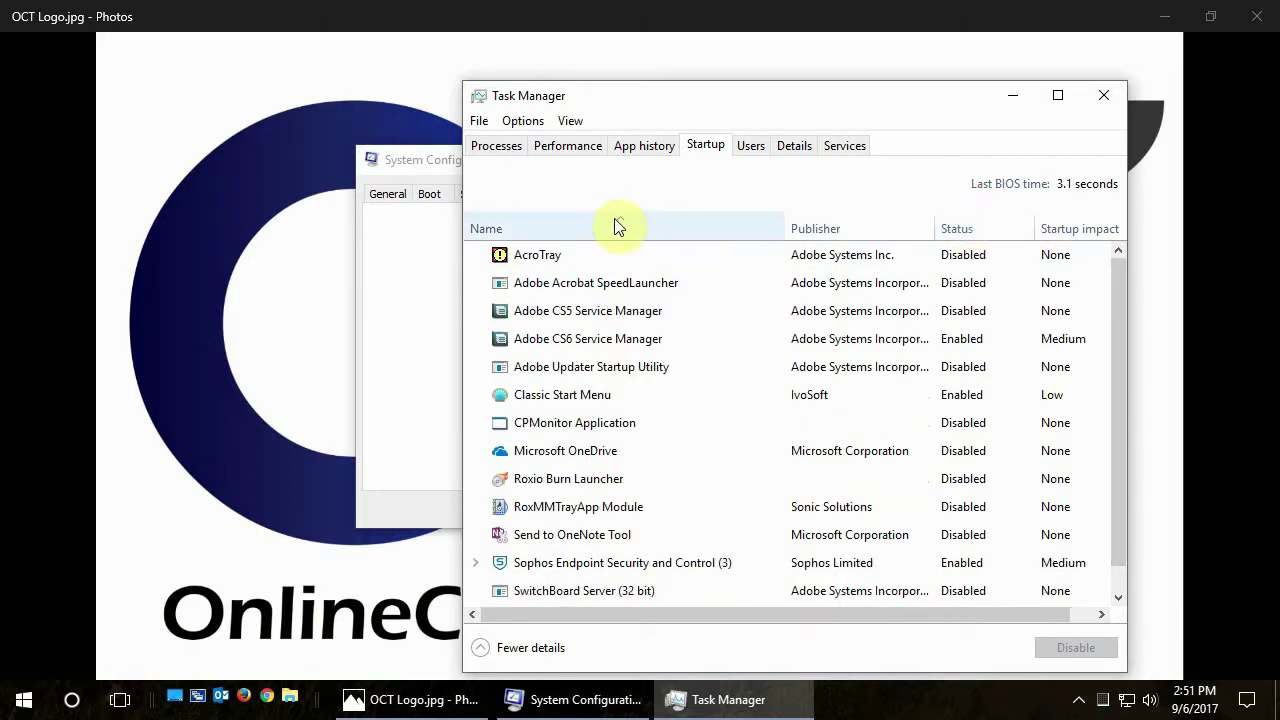
left_click(820, 228)
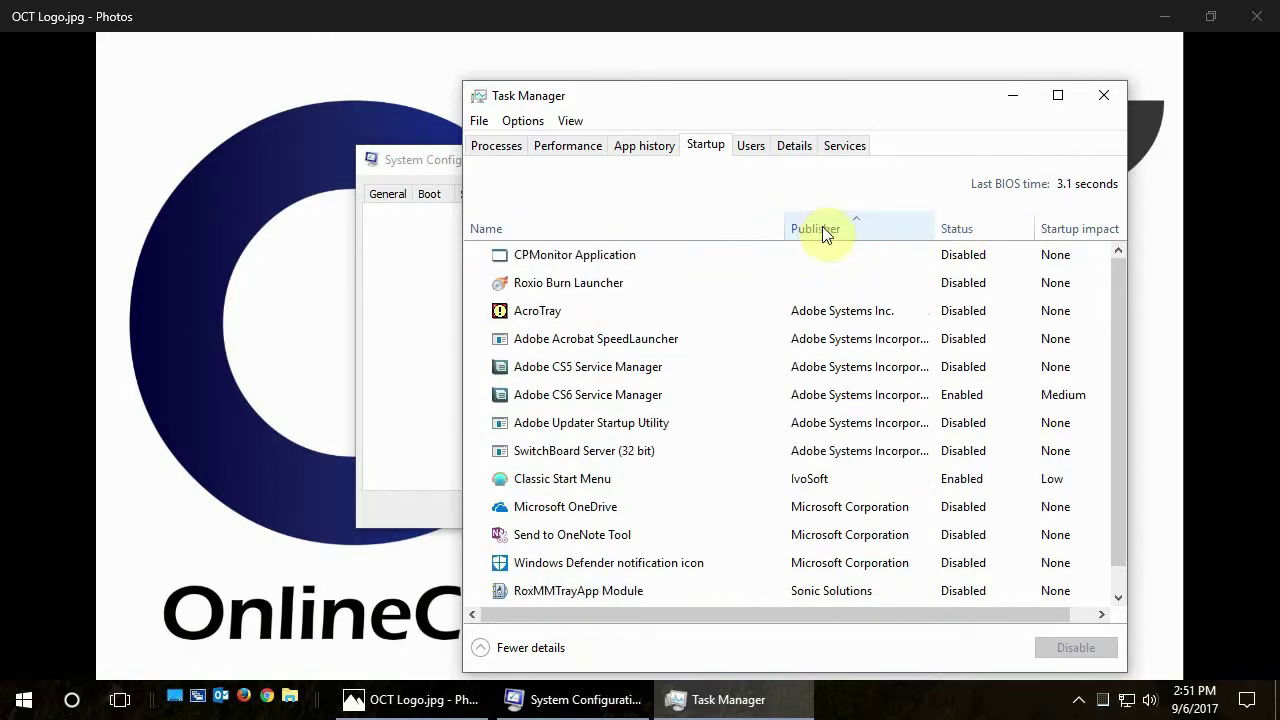
left_click(985, 229)
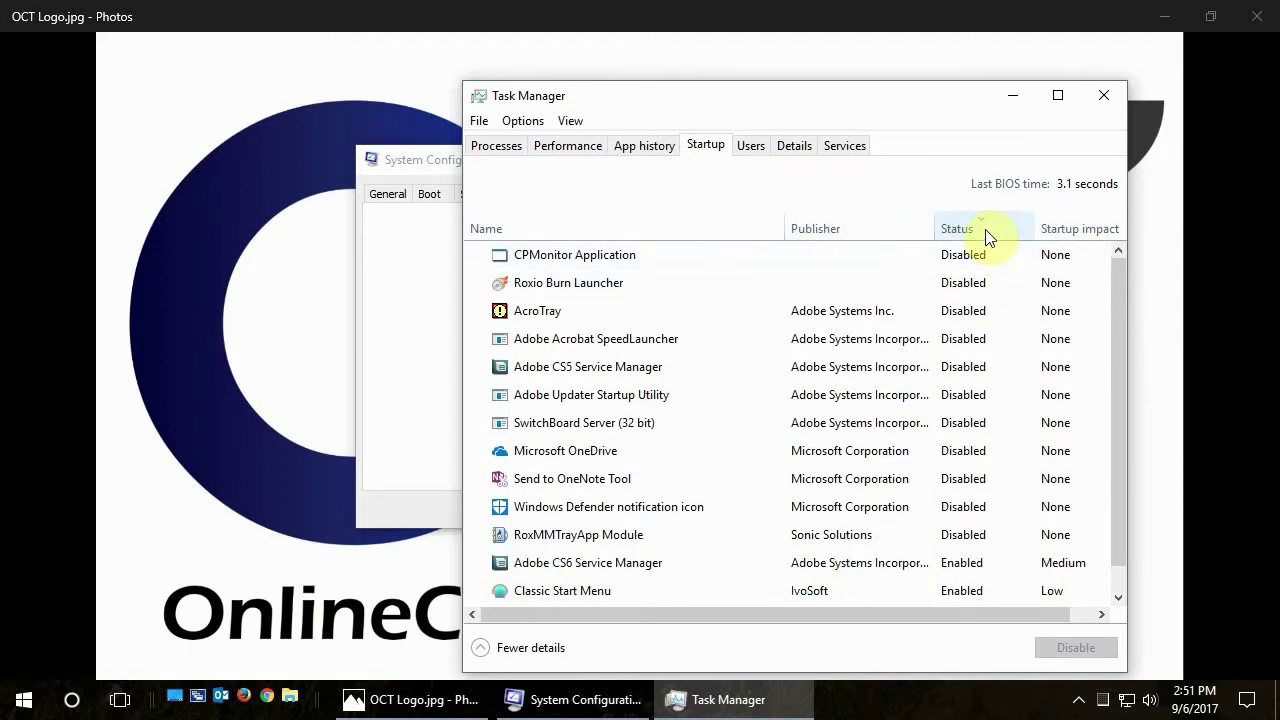
left_click(985, 229)
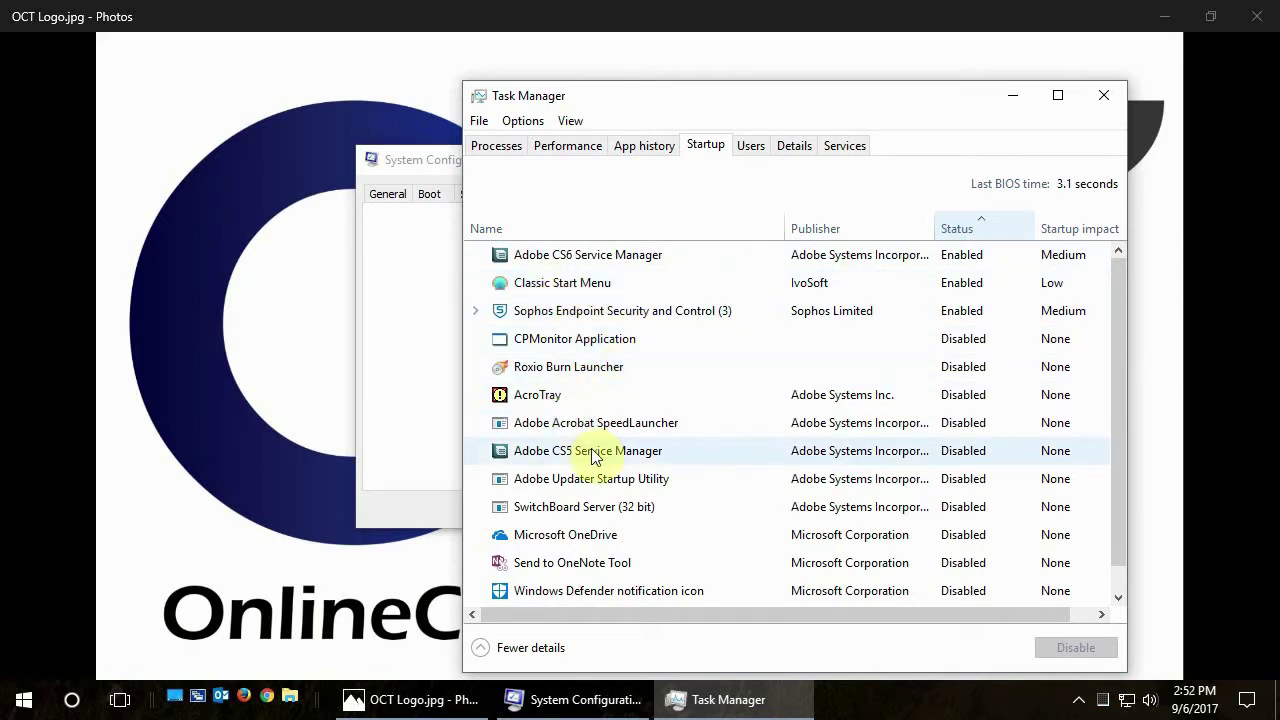
Enable Microsoft OneDrive as a startup item and disable it again.
left_click(736, 537)
left_click(1094, 647)
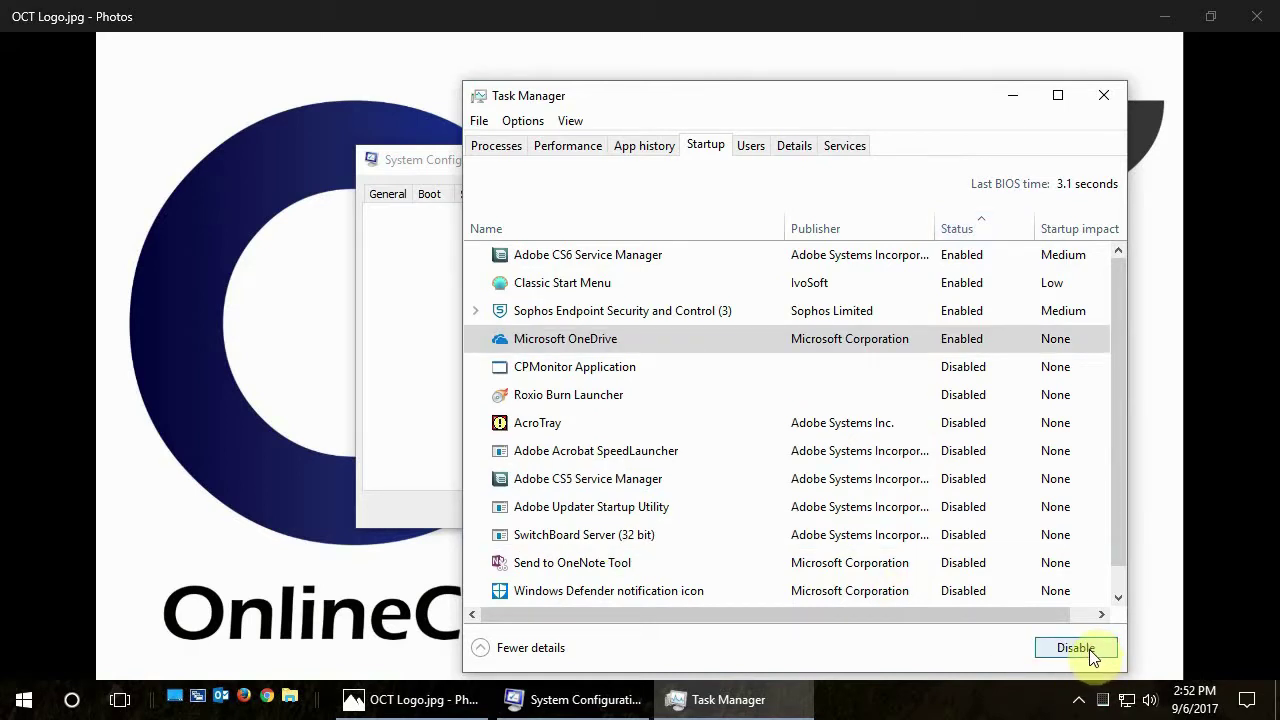
left_click(1093, 650)
Look through the remaining startup items and close Task Manager.
scroll(1115, 442, "down", 2)
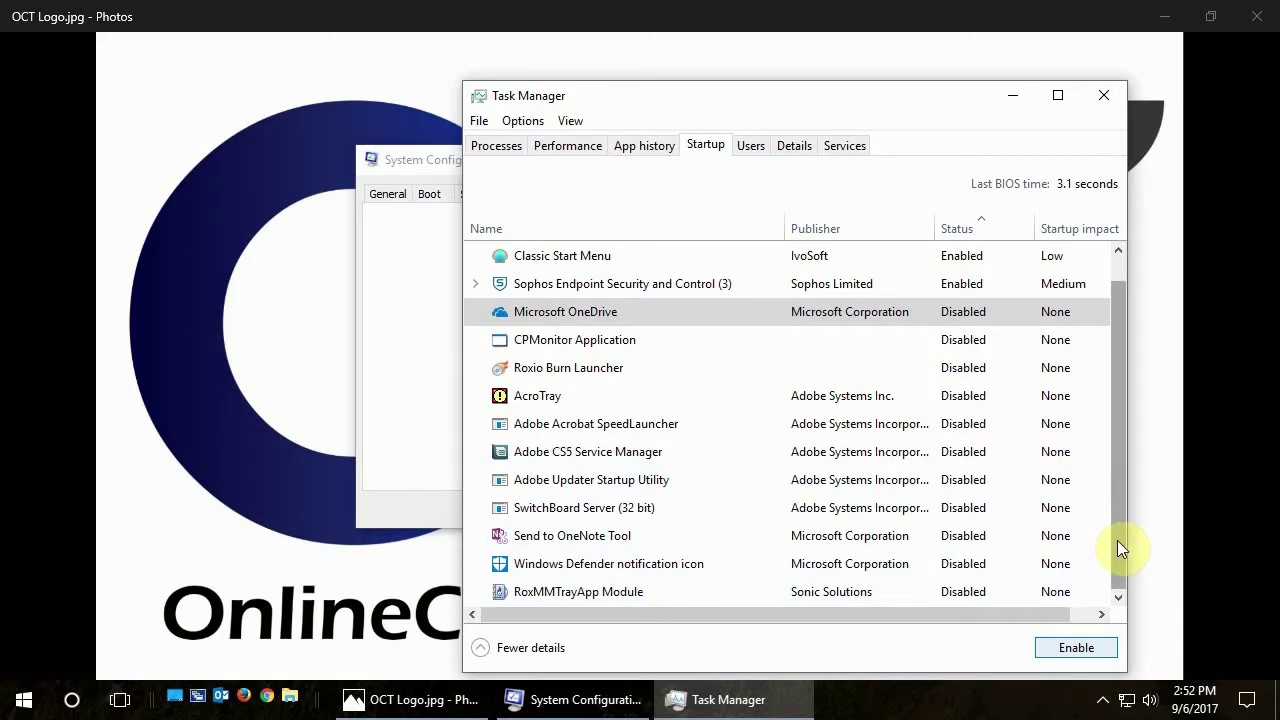
left_click_drag(1117, 540, 1110, 464)
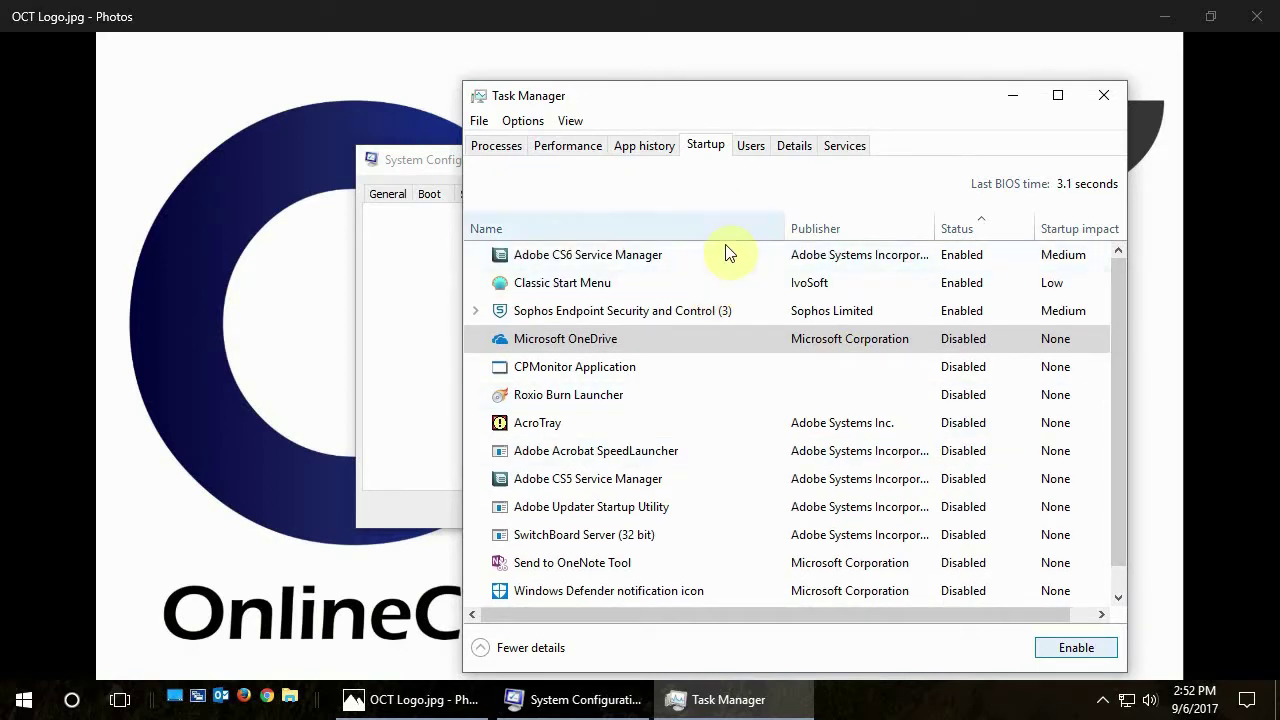
left_click(1104, 95)
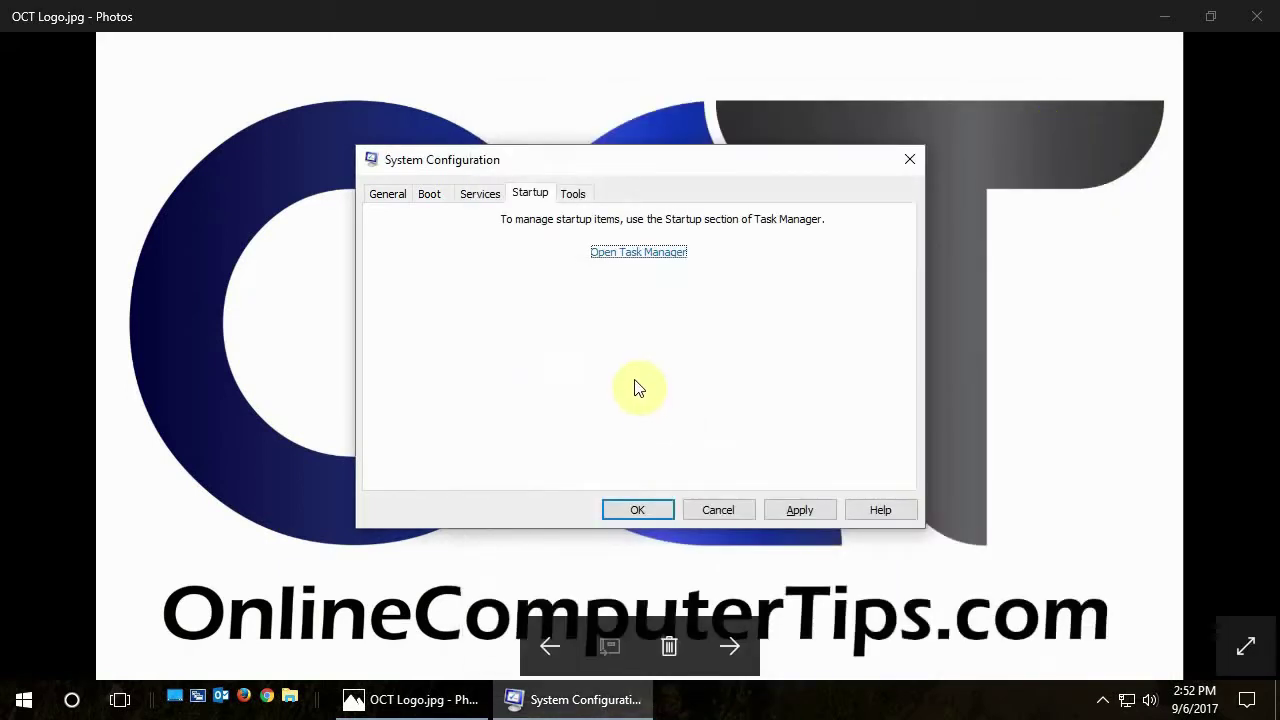
Hide all Microsoft services in the System Configuration service list and review the third-party services.
left_click(474, 194)
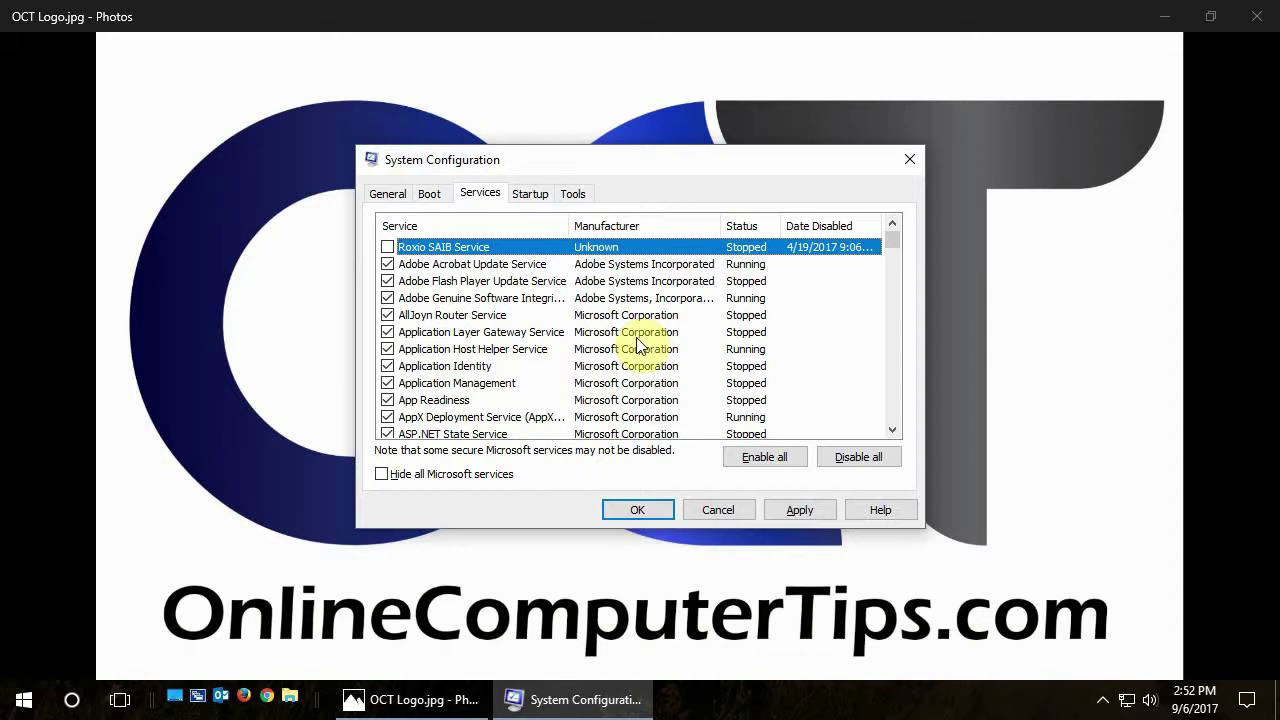
left_click(383, 474)
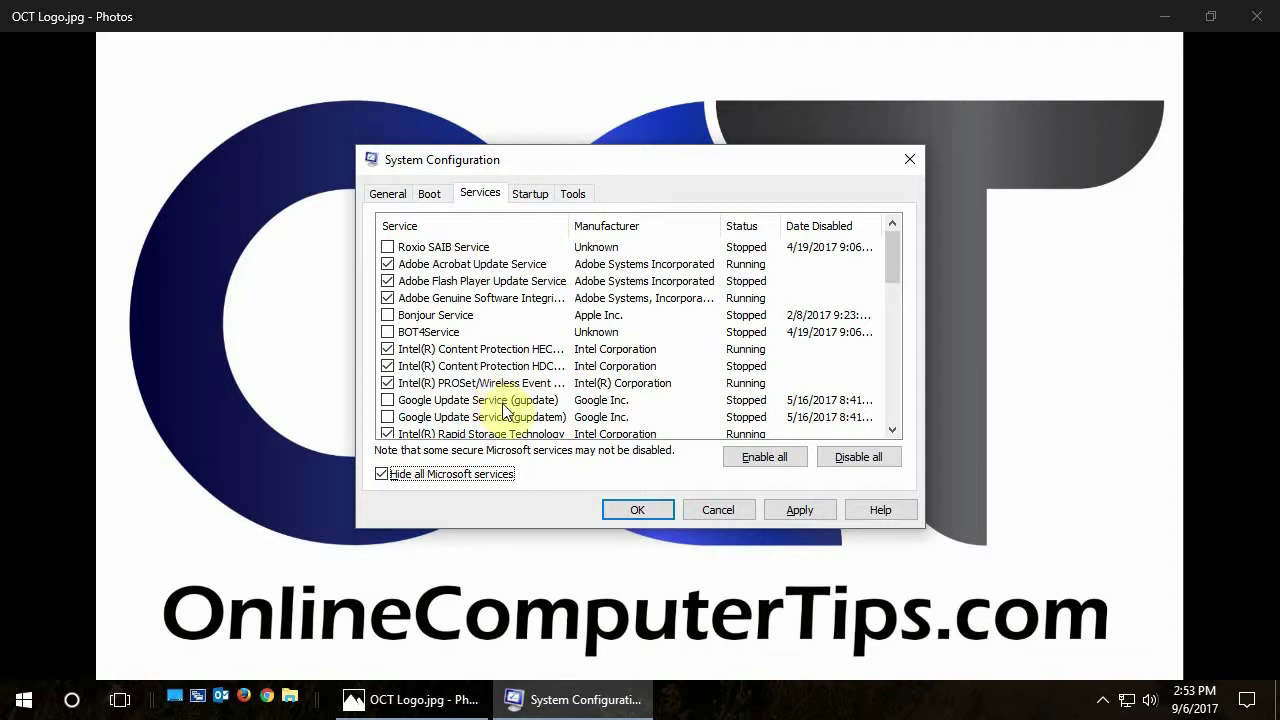
scroll(503, 410, "down", 10)
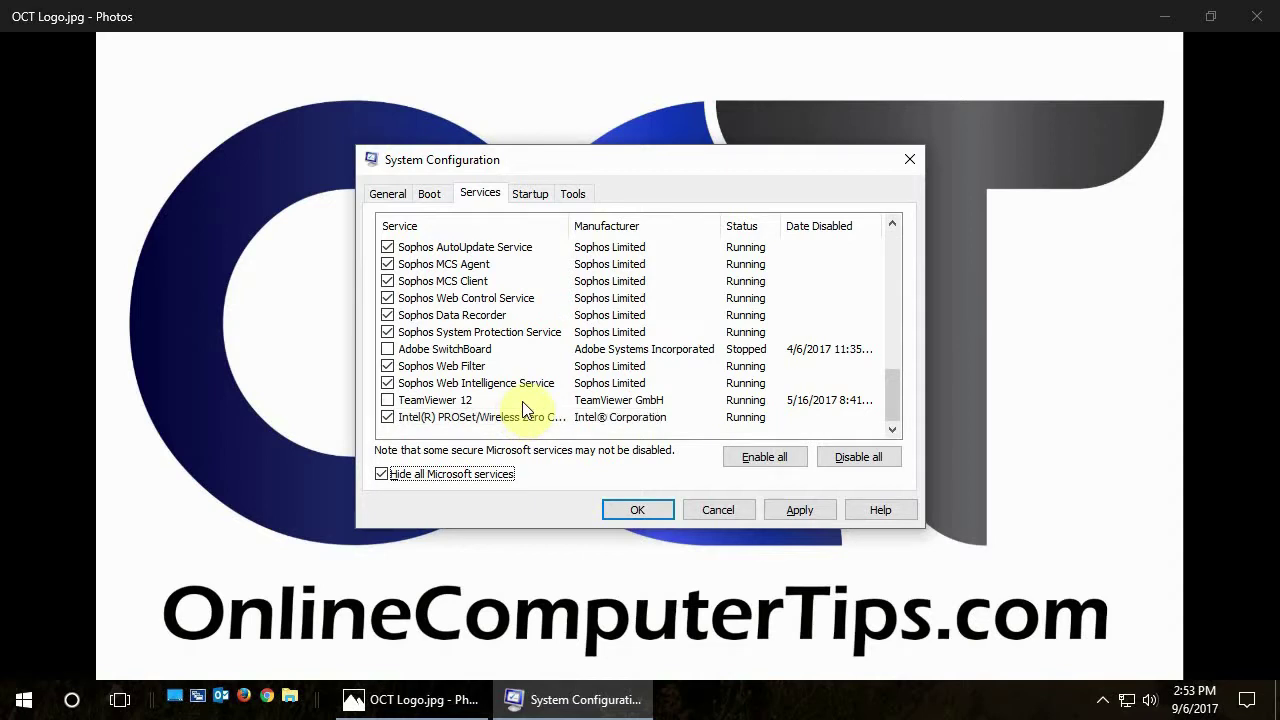
scroll(525, 408, "up", 3)
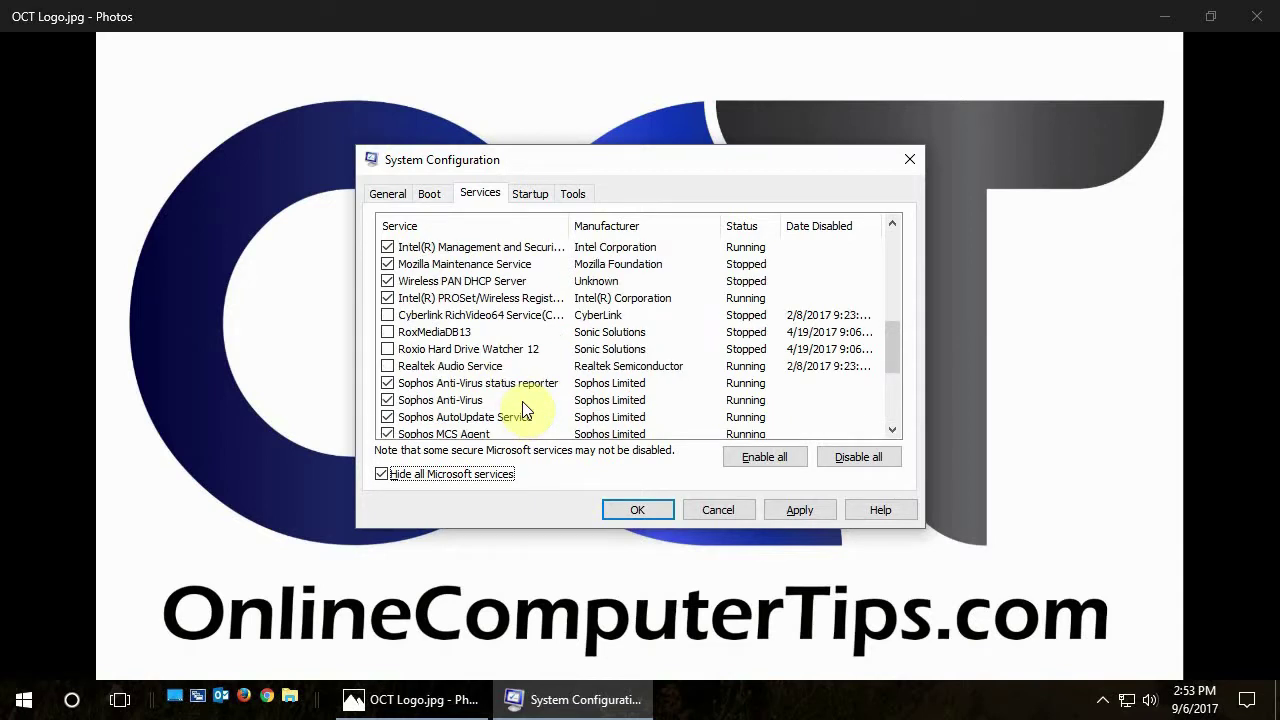
scroll(522, 410, "up", 3)
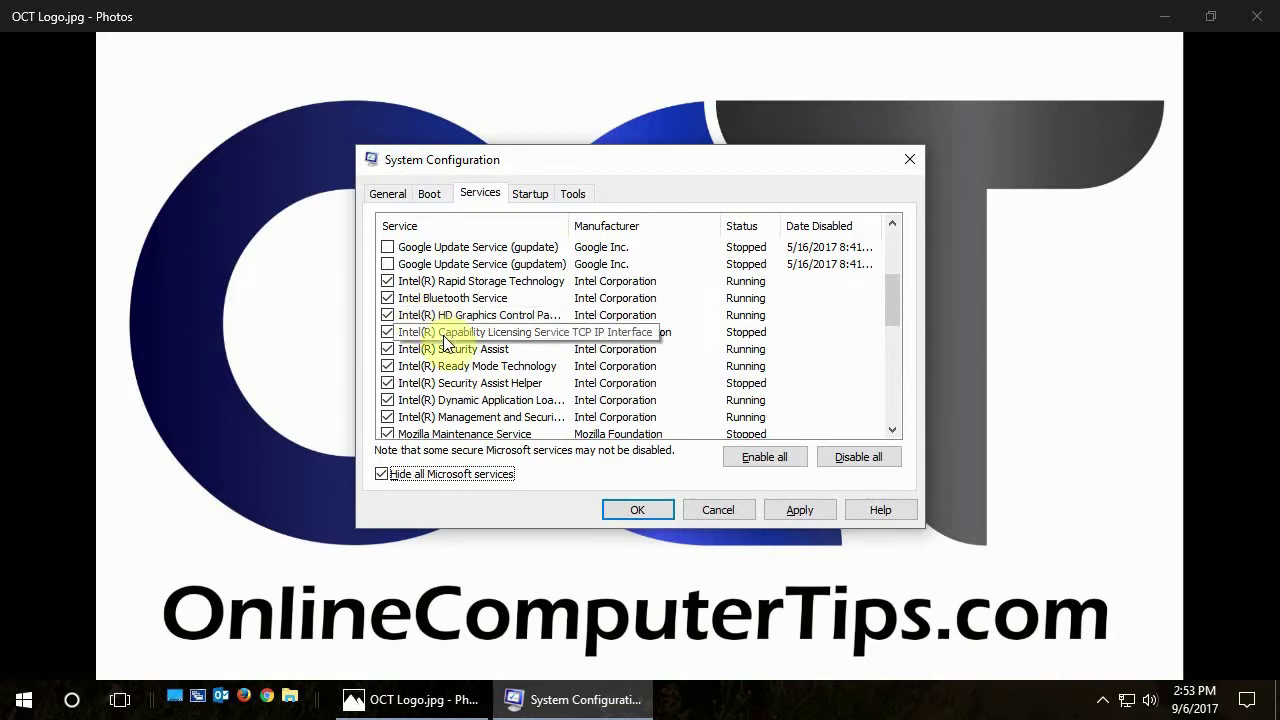
scroll(554, 385, "up", 3)
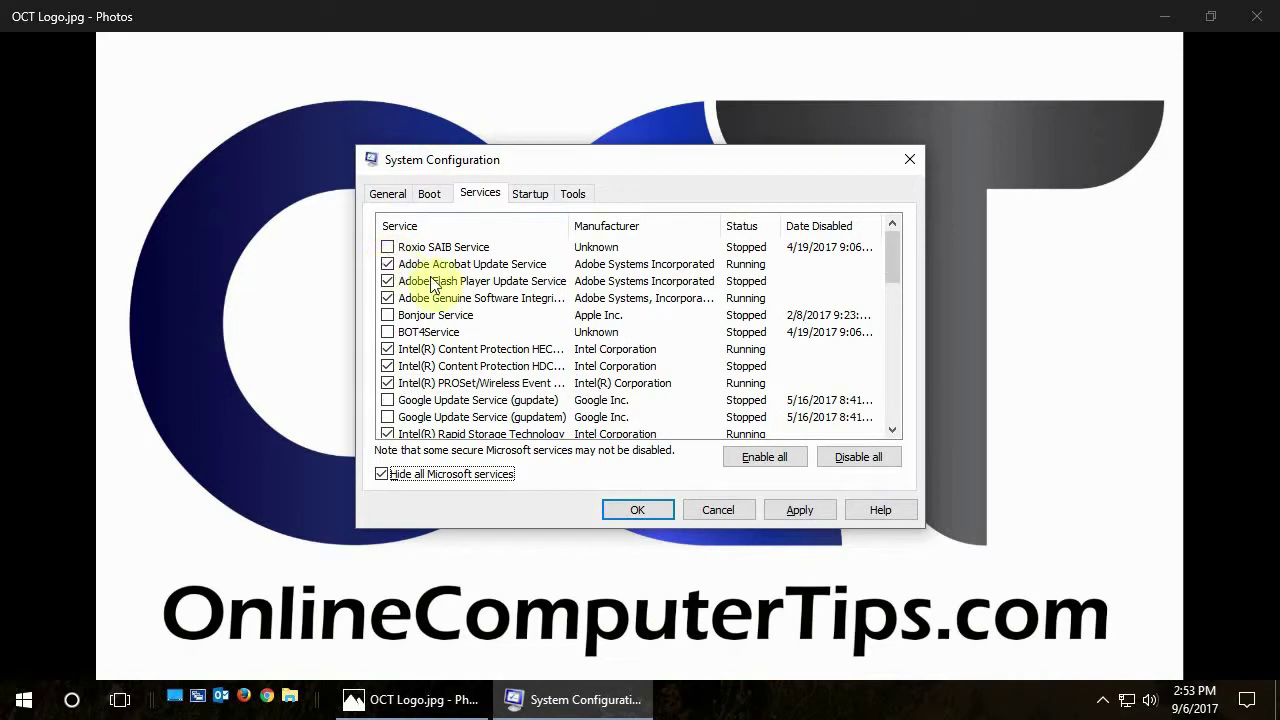
Confirm the System Configuration settings and exit without restarting the computer.
left_click(652, 510)
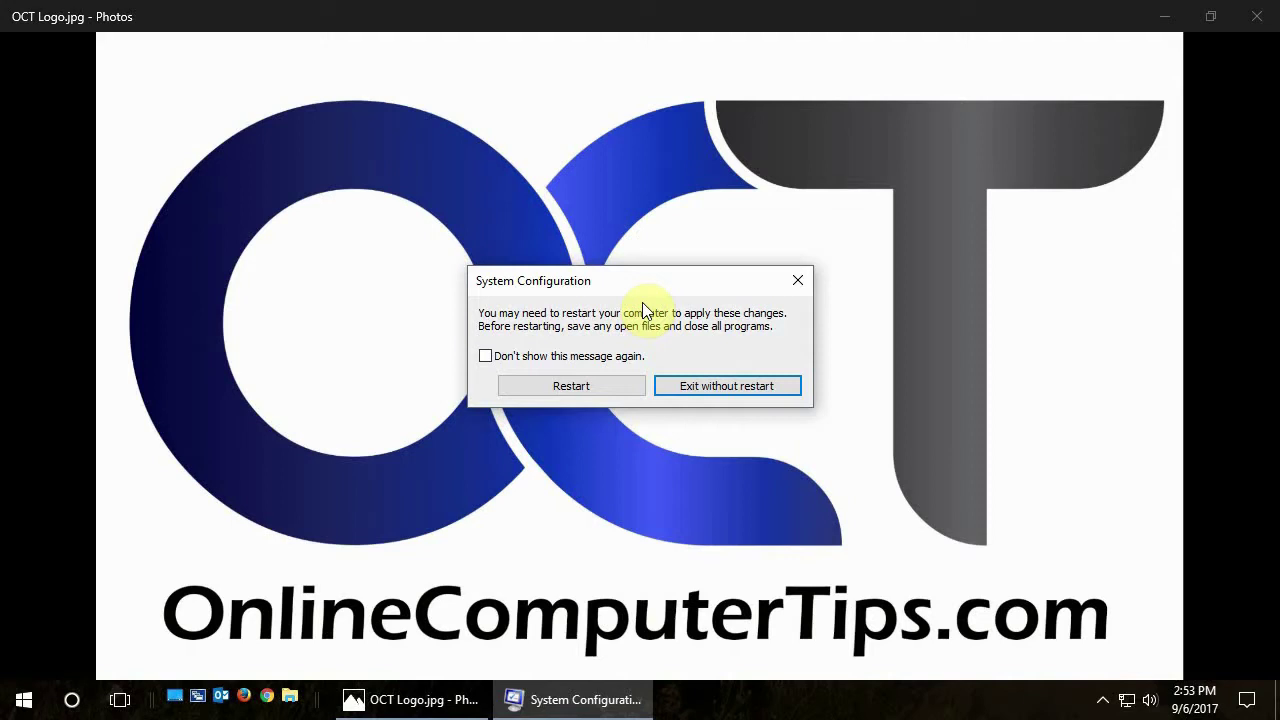
left_click(724, 388)
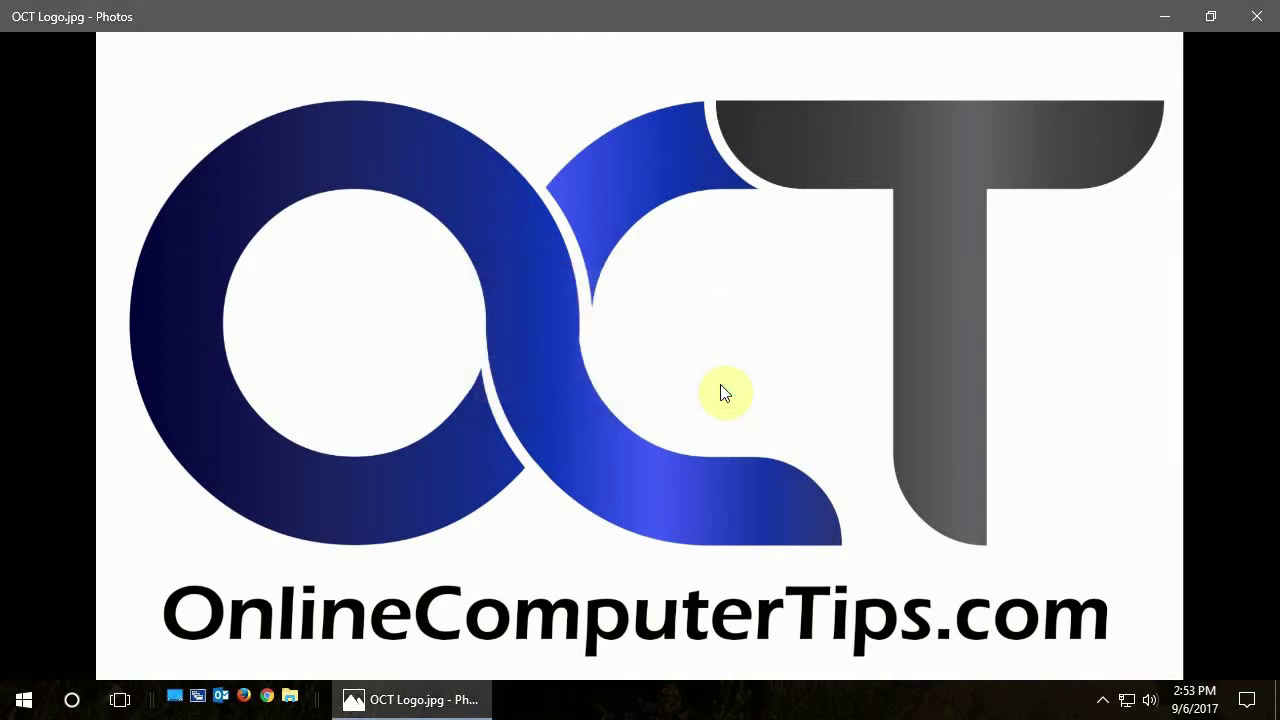